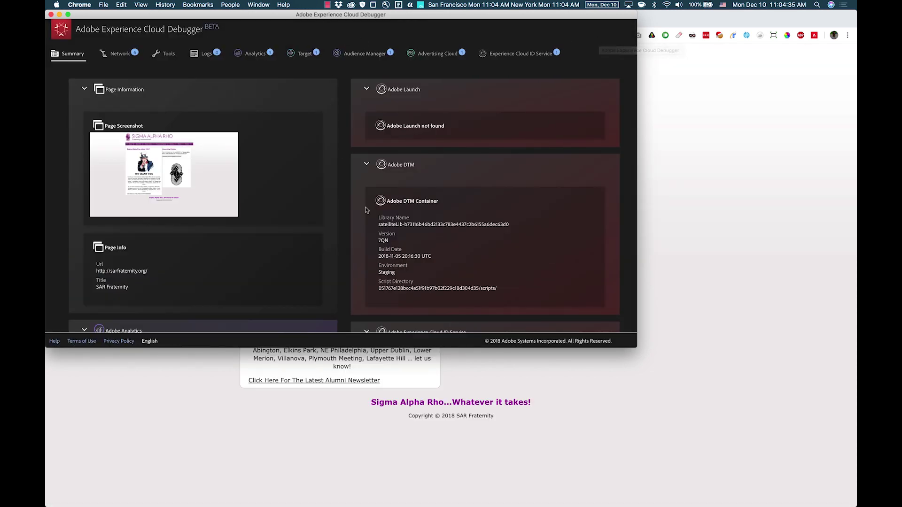
# Step: Scroll the Debugger Summary: Adobe Launch not found, DTM container details listed
pyautogui.scroll(-2, 339, 152)
pyautogui.scroll(-5, 388, 207)
pyautogui.scroll(-4, 157, 229)
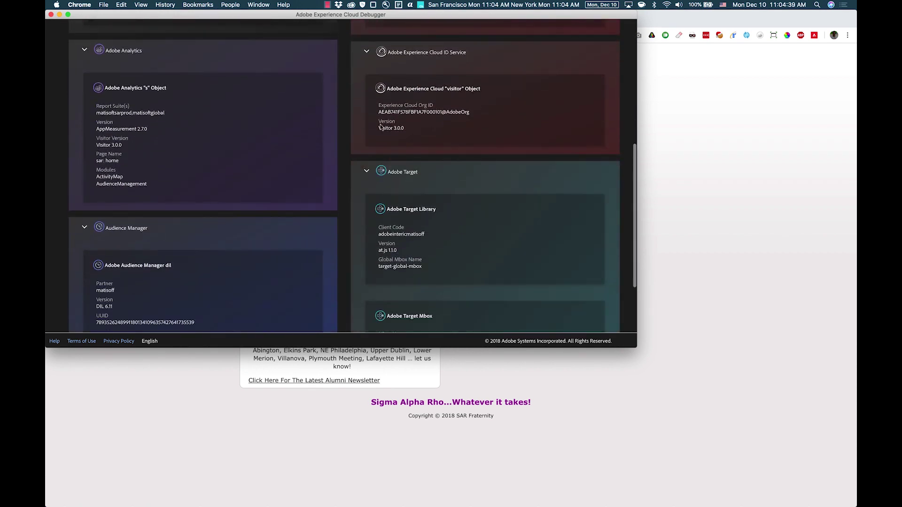
pyautogui.scroll(-4, 403, 124)
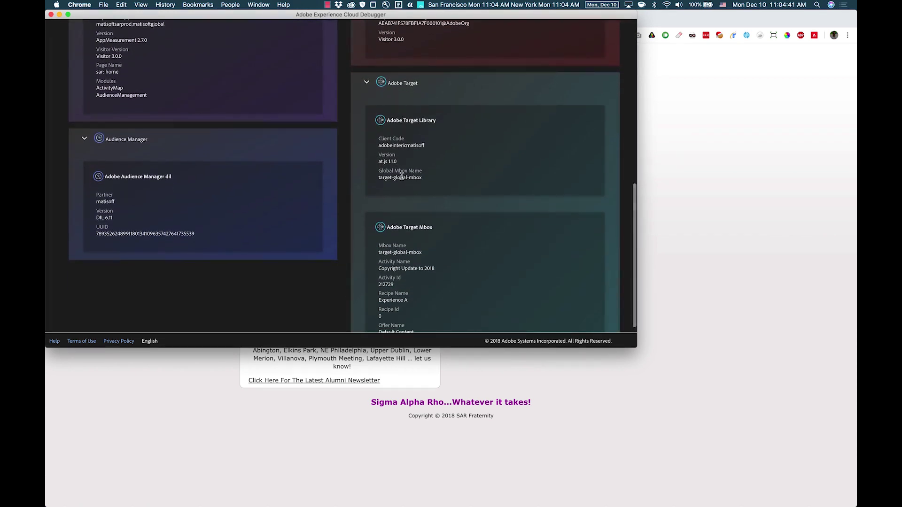
pyautogui.scroll(-2, 170, 164)
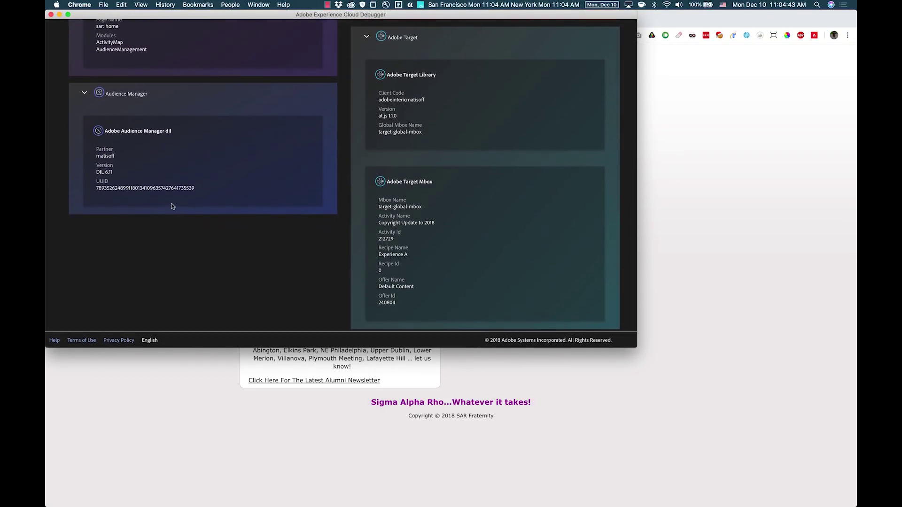
# Step: Leave the Debugger, confirm Launch Switch shows DTM DETECTED, and open the Assessment Tool
pyautogui.click(51, 15)
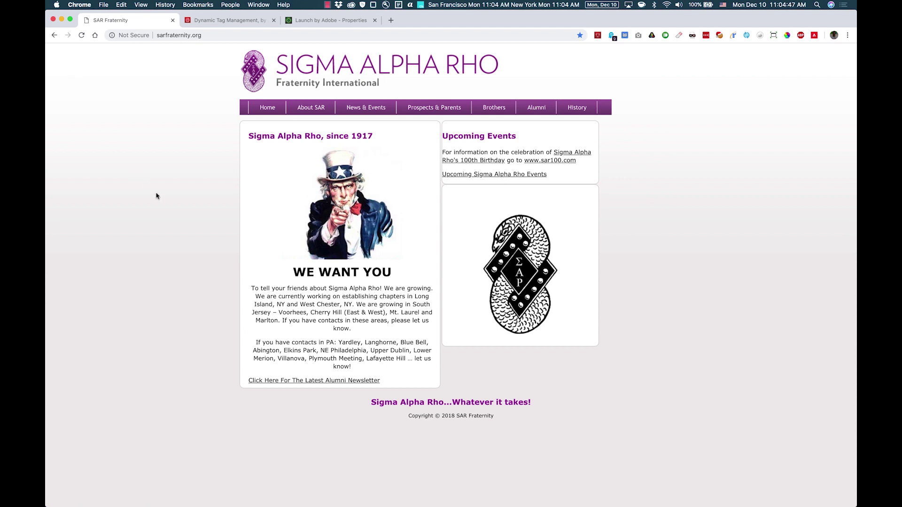
pyautogui.moveTo(560, 98)
pyautogui.click(652, 36)
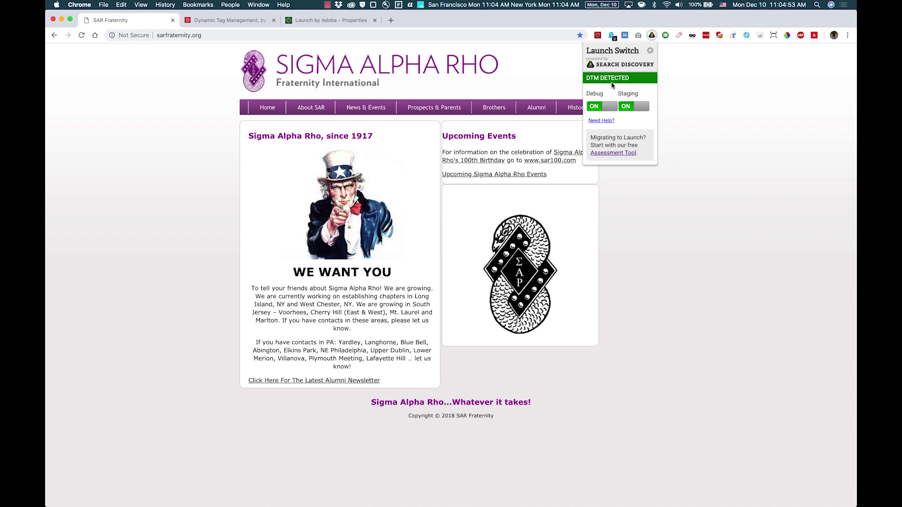
pyautogui.click(607, 152)
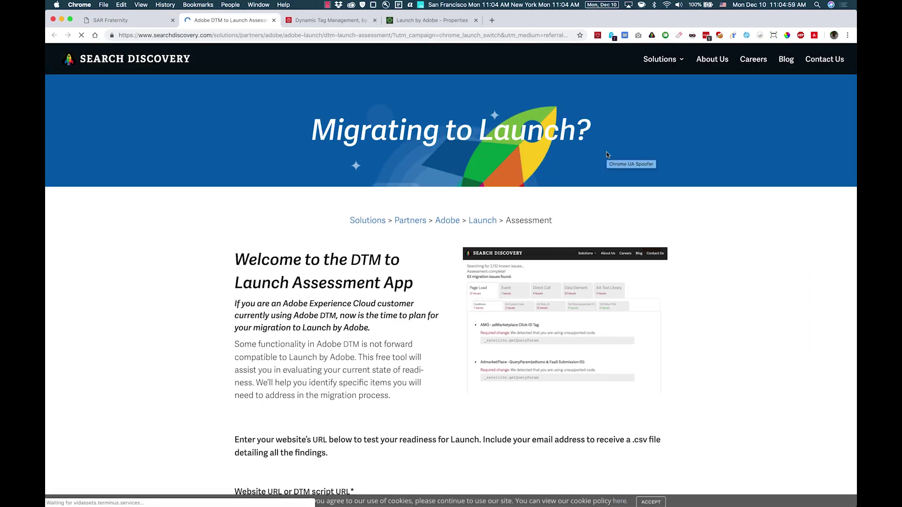
# Step: Open the SAR Fraternity page's HTML source in a new tab
pyautogui.hotkey('ctrl', 'shift', 'Tab')
pyautogui.rightClick(194, 332)
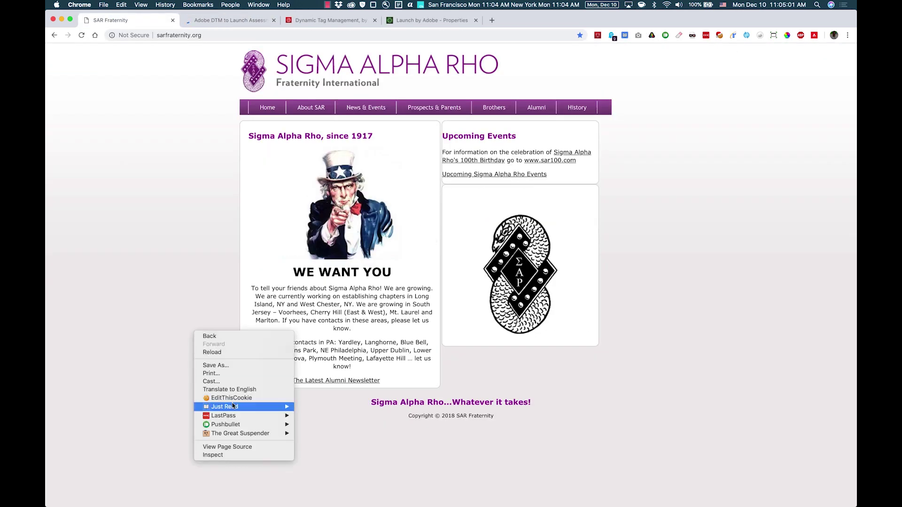
pyautogui.click(225, 447)
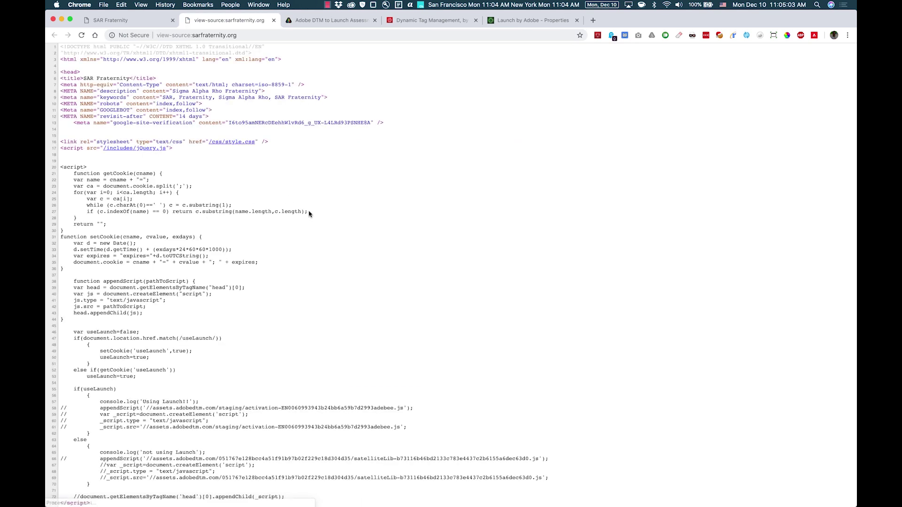
# Step: Copy the satelliteLib script link address and return to the assessment page
pyautogui.scroll(-10, 306, 310)
pyautogui.scroll(10, 306, 310)
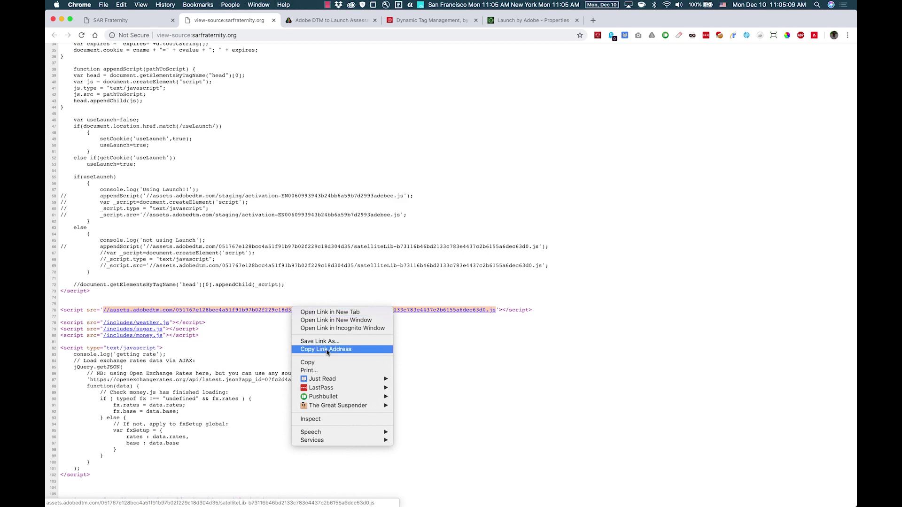
pyautogui.click(327, 349)
pyautogui.hotkey('ctrl', 'Tab')
pyautogui.scroll(-5, 371, 345)
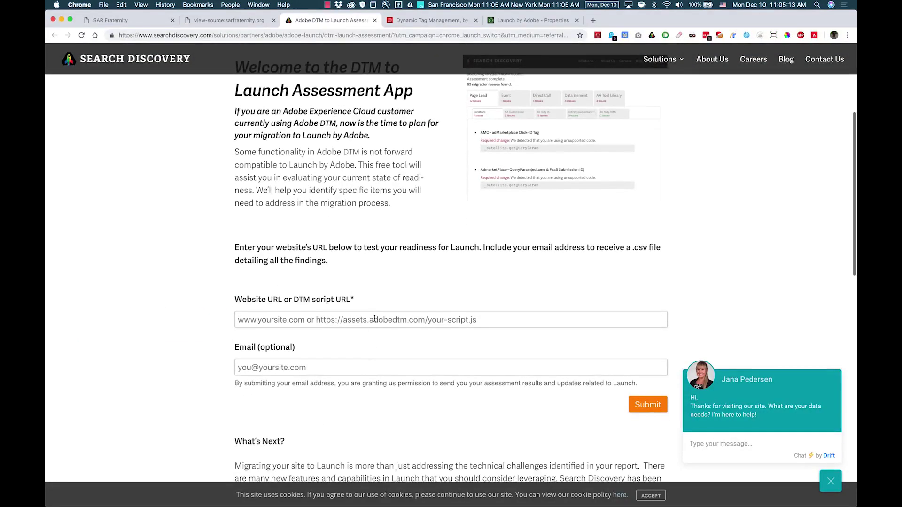
# Step: Paste the satelliteLib URL into Website URL and submit; 6 issues (2 Event, 4 Data Element) reported
pyautogui.click(374, 319)
pyautogui.press('super+v')
pyautogui.click(330, 264)
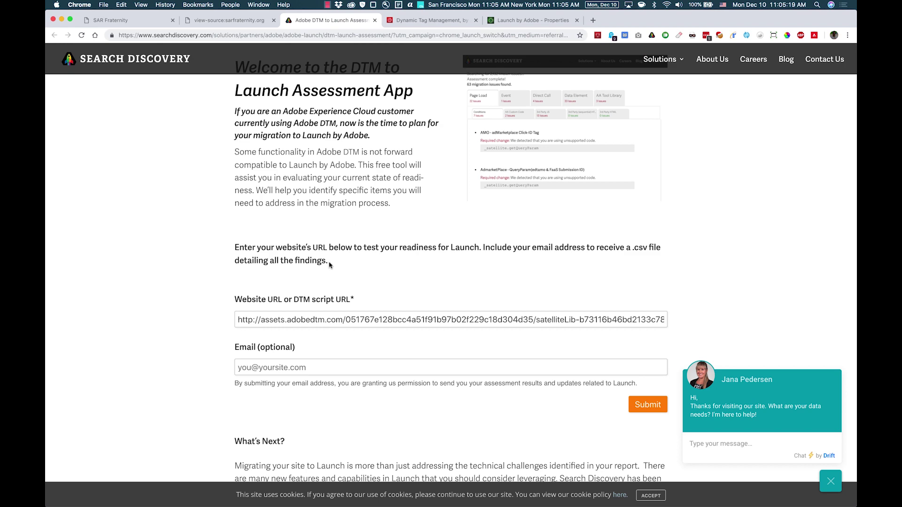
pyautogui.scroll(-1, 310, 285)
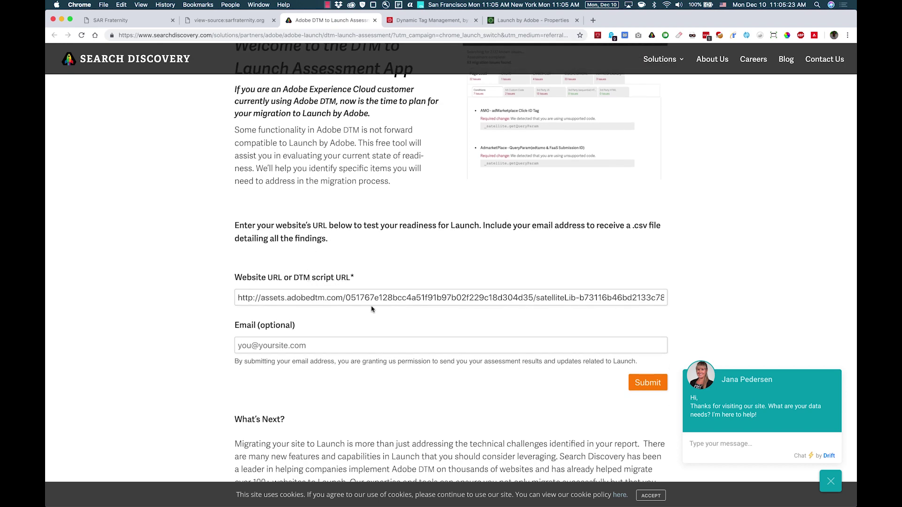
pyautogui.scroll(-1, 423, 397)
pyautogui.click(645, 366)
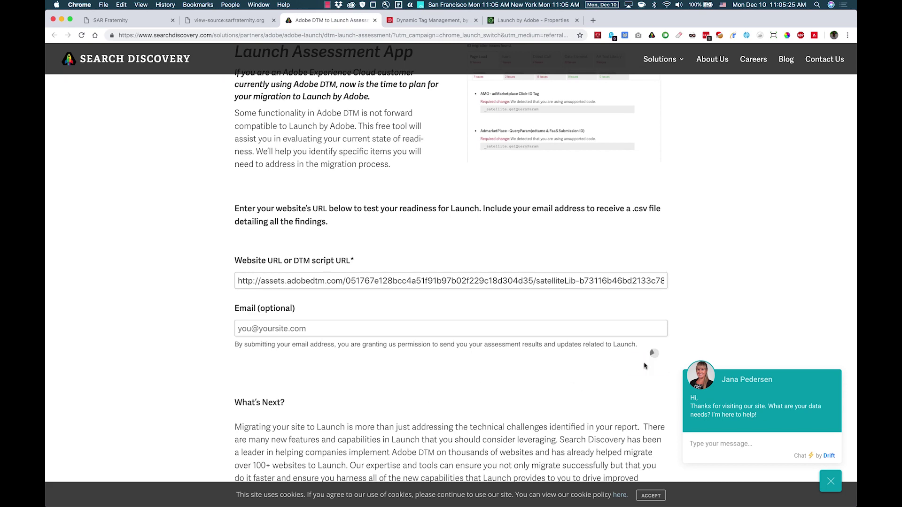
pyautogui.scroll(-3, 790, 396)
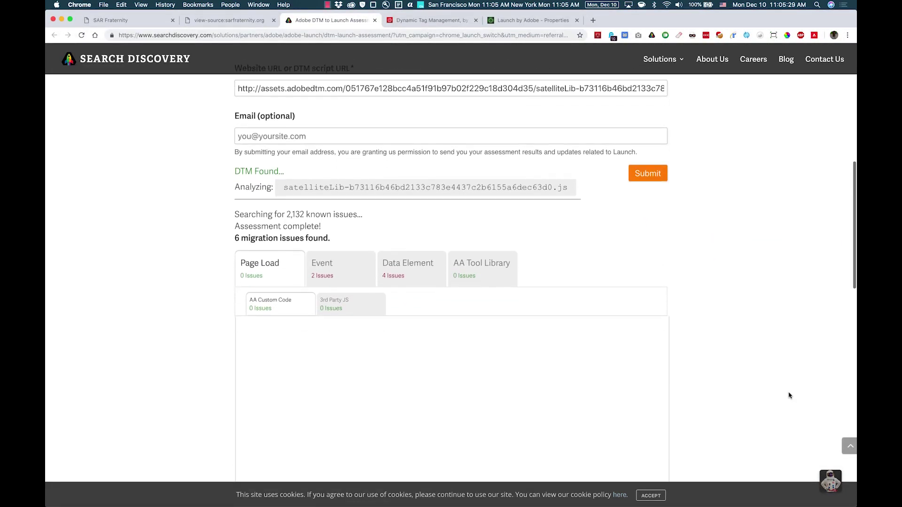
pyautogui.scroll(-1, 789, 395)
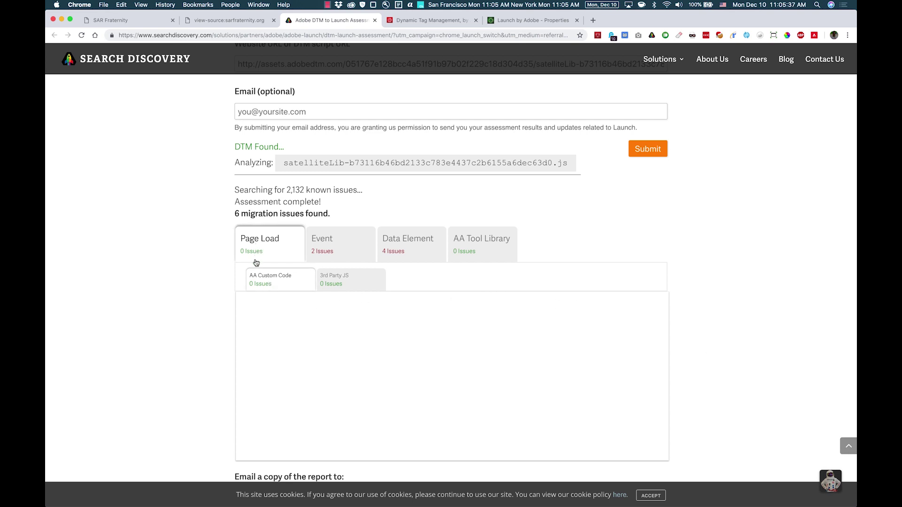
# Step: Review the 3rd Party JS and AA Custom Code page-load issues, then the Event issues
pyautogui.click(331, 281)
pyautogui.click(276, 283)
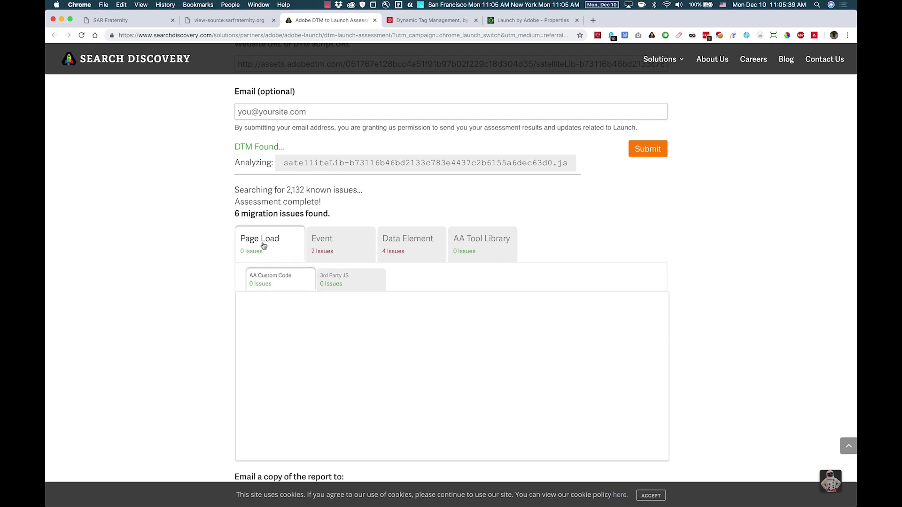
pyautogui.click(332, 251)
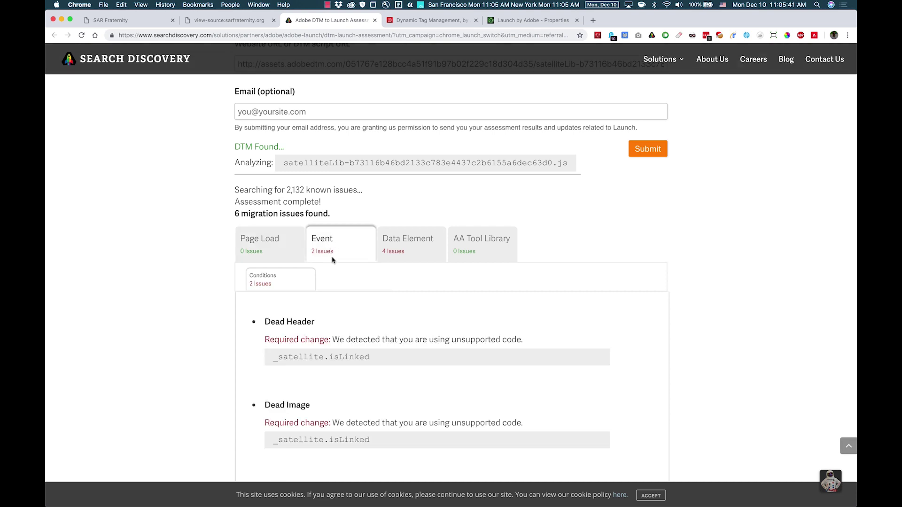
pyautogui.scroll(-2, 344, 301)
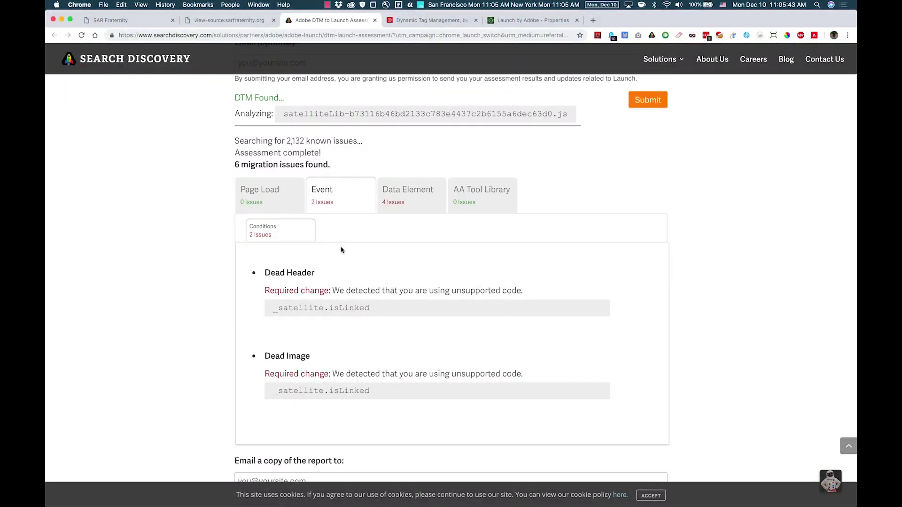
pyautogui.scroll(-2, 344, 285)
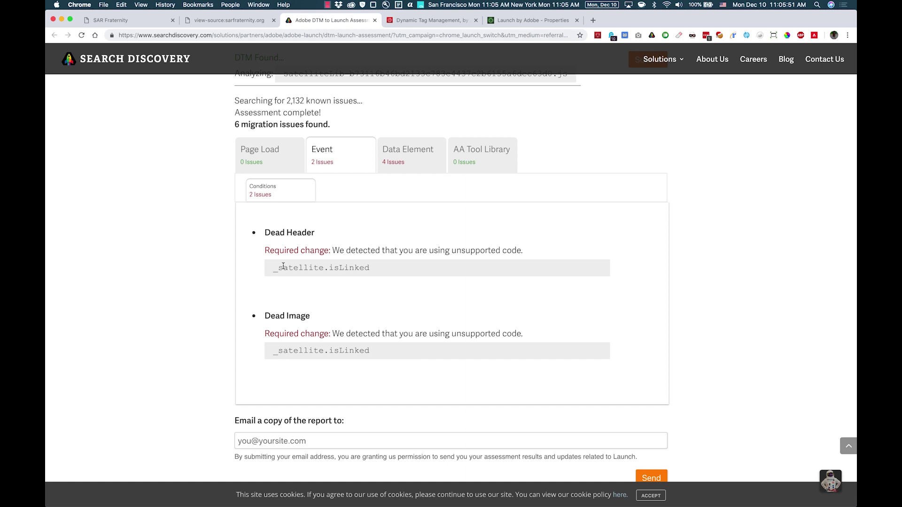
# Step: Highlight the unsupported _satellite.isLinked code in Dead Header and Dead Image
pyautogui.moveTo(283, 266); pyautogui.dragTo(402, 271)
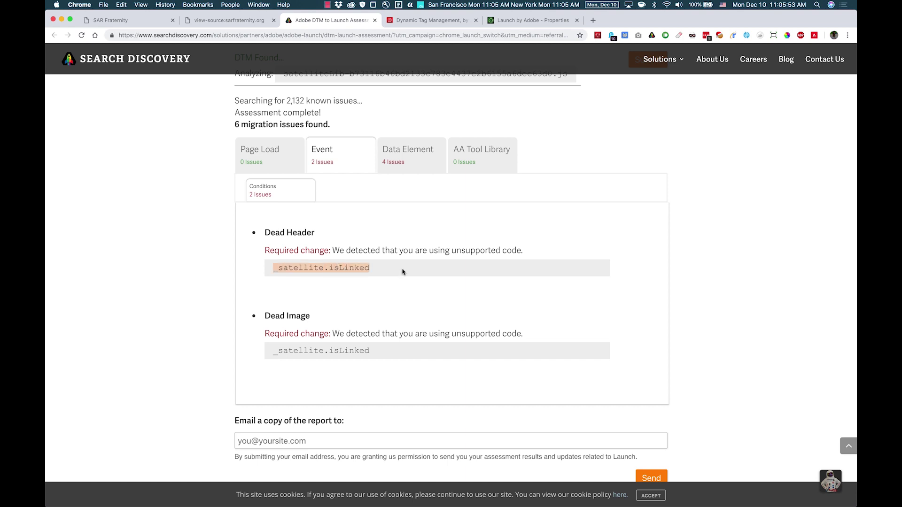
pyautogui.click(403, 271)
pyautogui.scroll(-2, 370, 318)
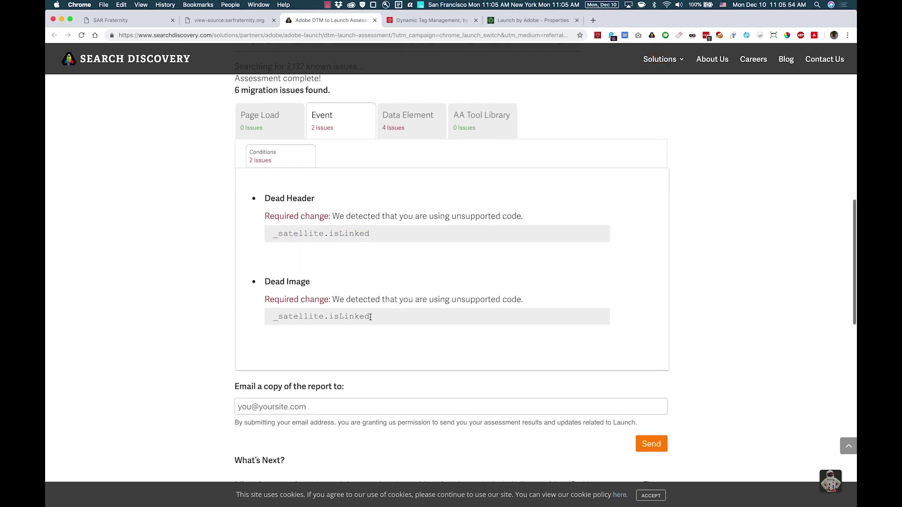
pyautogui.doubleClick(276, 281)
pyautogui.moveTo(276, 280); pyautogui.dragTo(300, 281)
pyautogui.moveTo(274, 315); pyautogui.dragTo(393, 318)
pyautogui.click(396, 321)
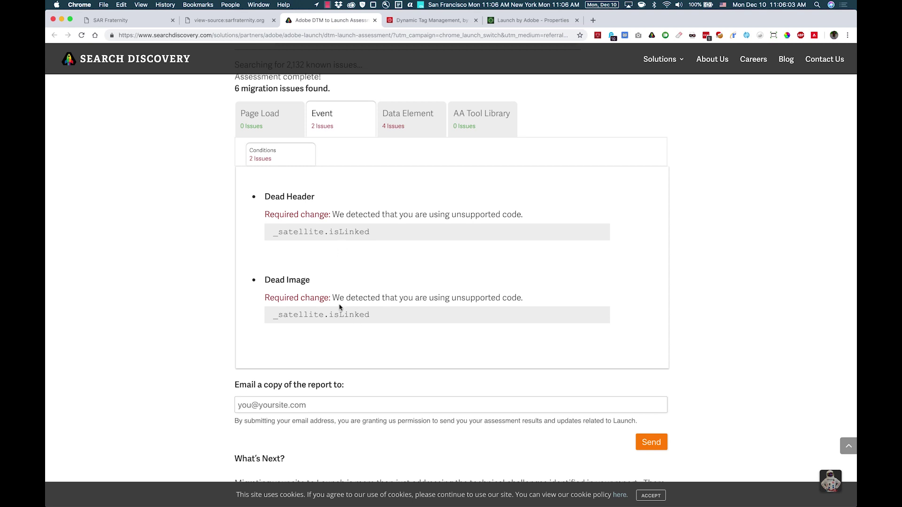
pyautogui.click(404, 122)
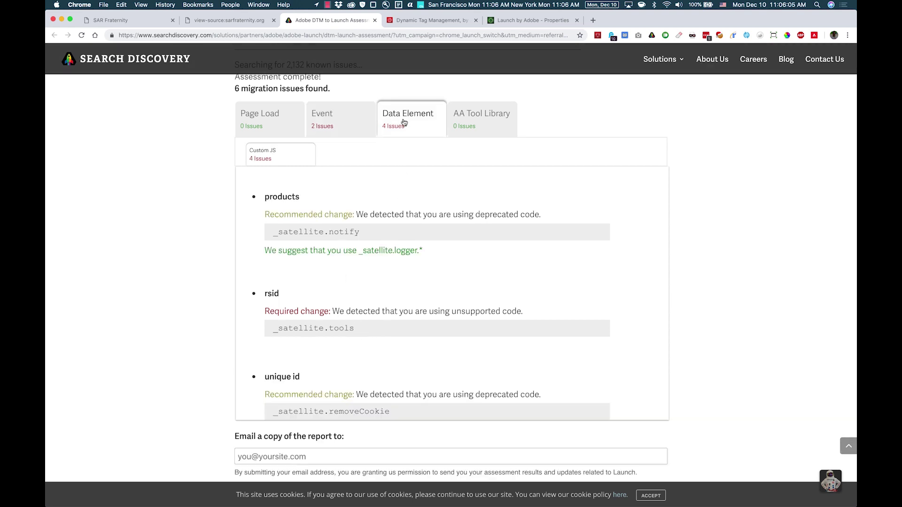
pyautogui.scroll(-1, 447, 227)
pyautogui.scroll(1, 447, 228)
pyautogui.tripleClick(289, 233)
pyautogui.click(379, 234)
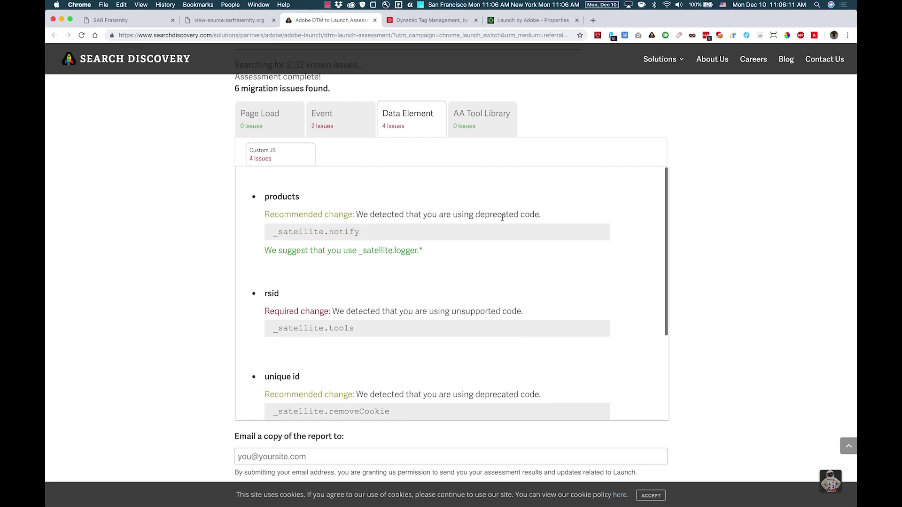
pyautogui.scroll(-5, 337, 261)
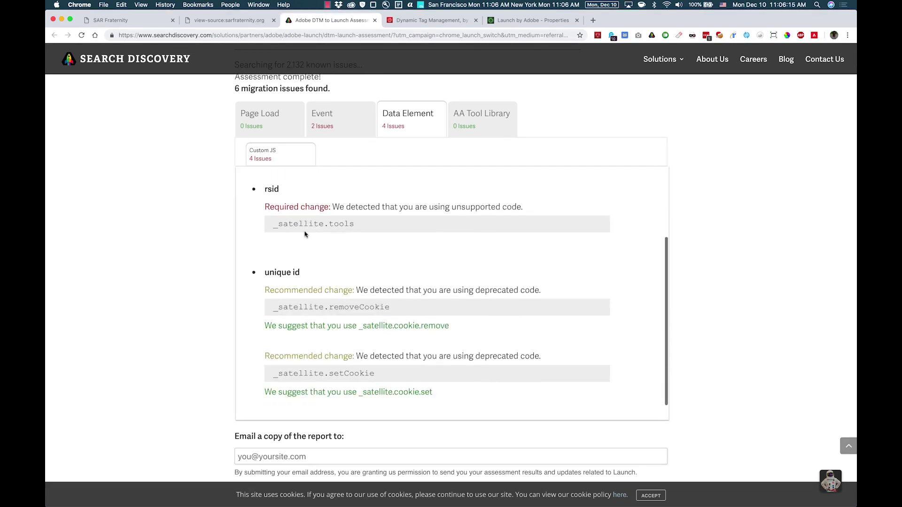
pyautogui.scroll(-1, 336, 272)
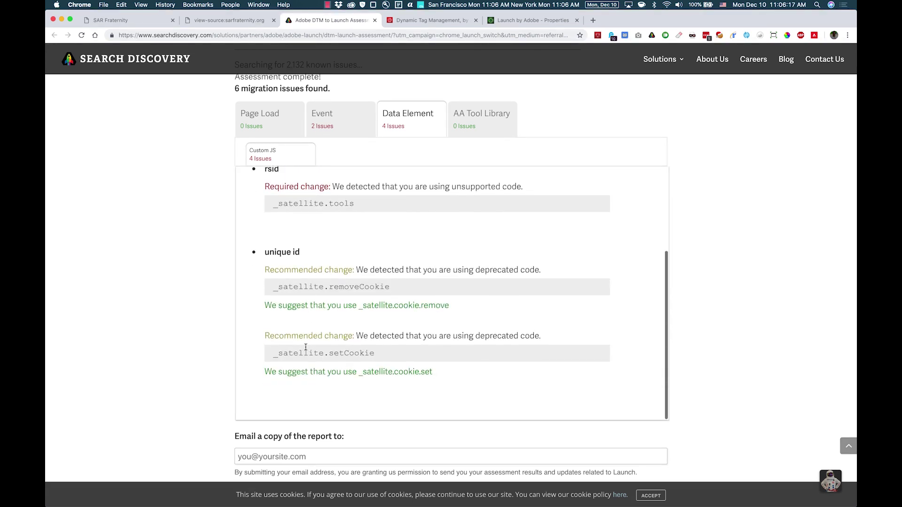
pyautogui.click(485, 126)
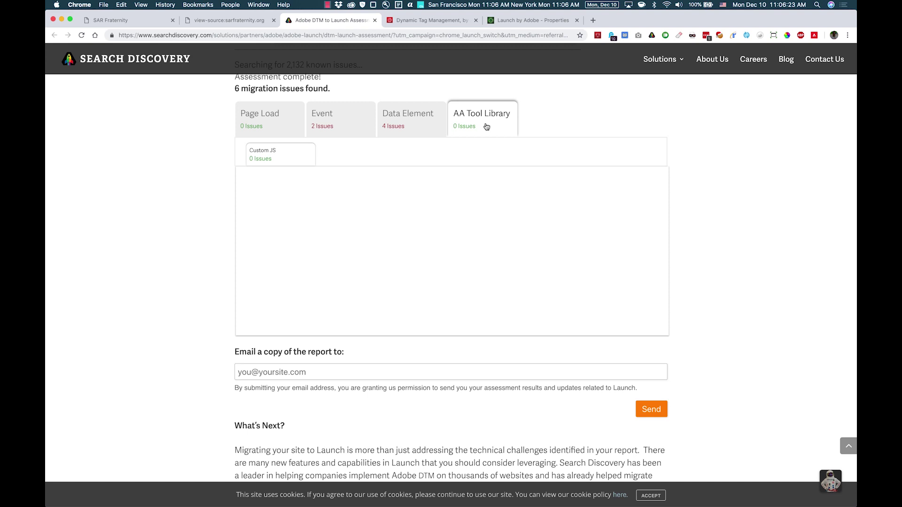
pyautogui.click(420, 127)
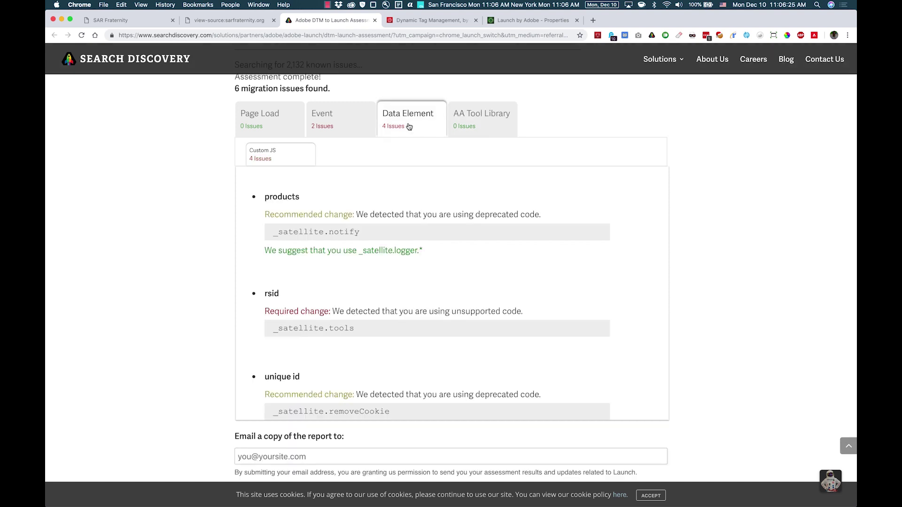
pyautogui.click(322, 122)
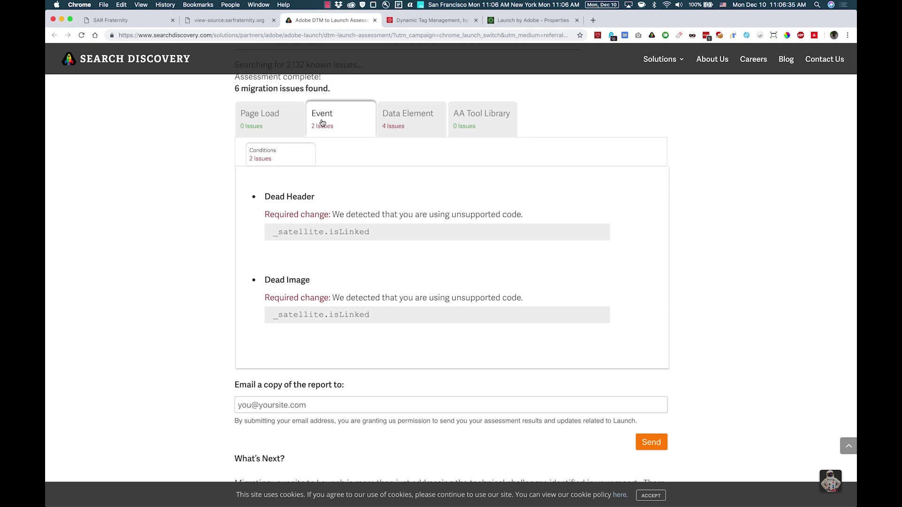
# Step: Switch to the DTM tab showing the SAR property Overview with its five tools
pyautogui.hotkey('ctrl', 'Tab')
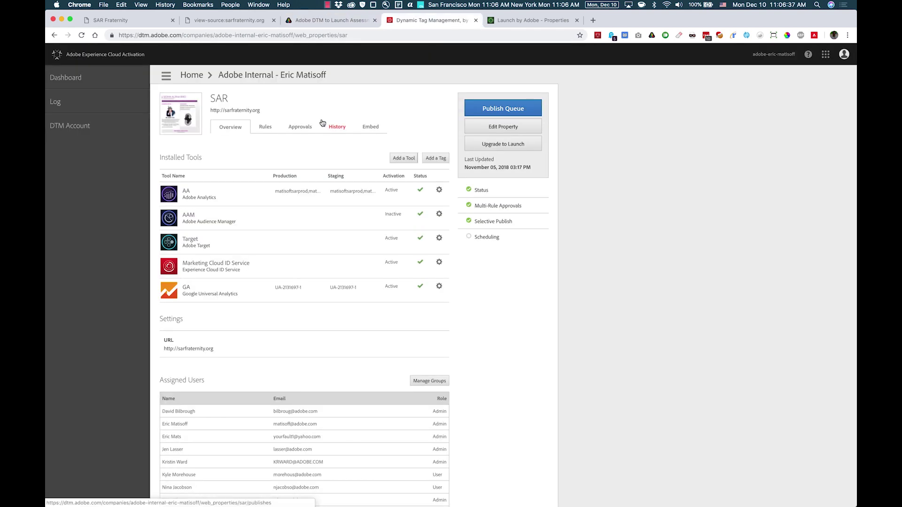
# Step: Begin the SAR upgrade to Launch, keeping the production embed code and disabling the DTM property
pyautogui.click(509, 150)
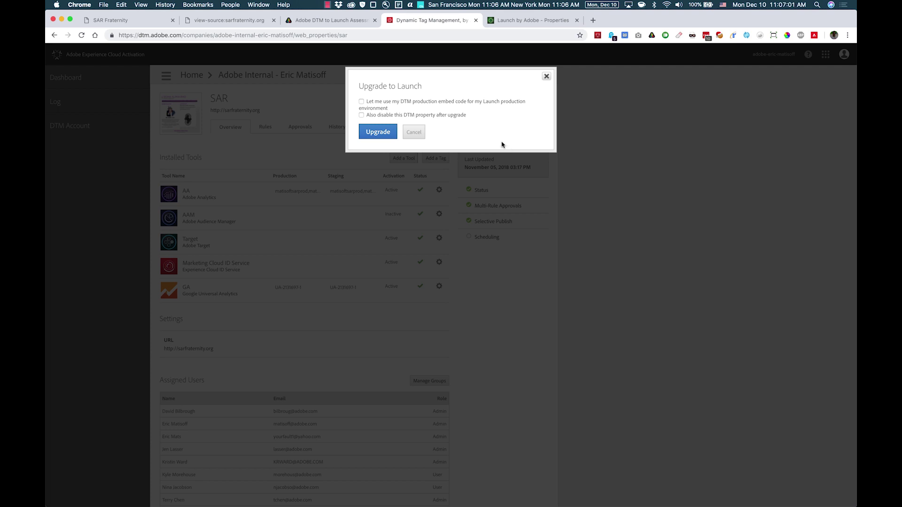
pyautogui.click(362, 102)
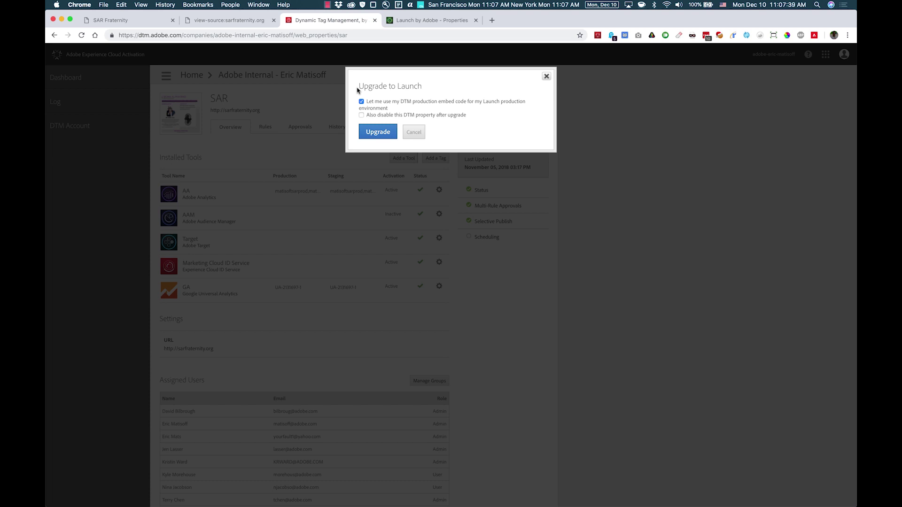
pyautogui.click(361, 115)
pyautogui.click(371, 135)
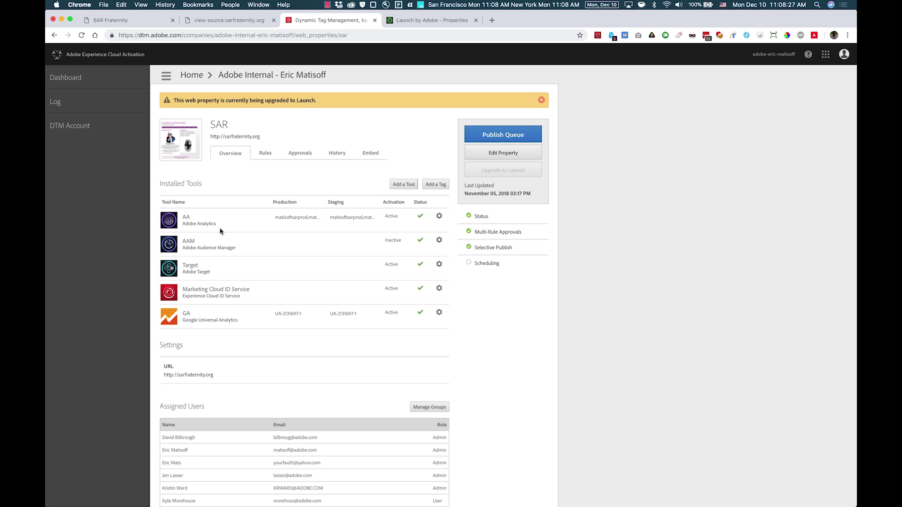
pyautogui.click(422, 20)
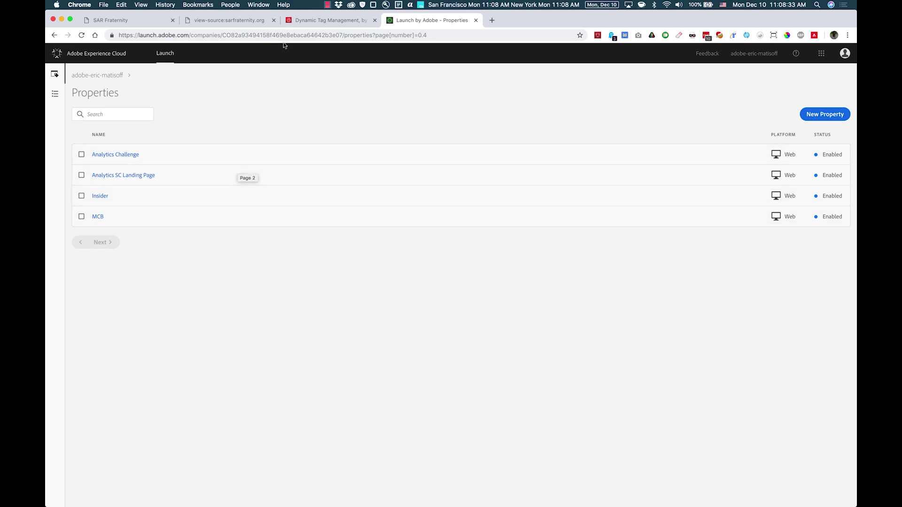
pyautogui.click(314, 22)
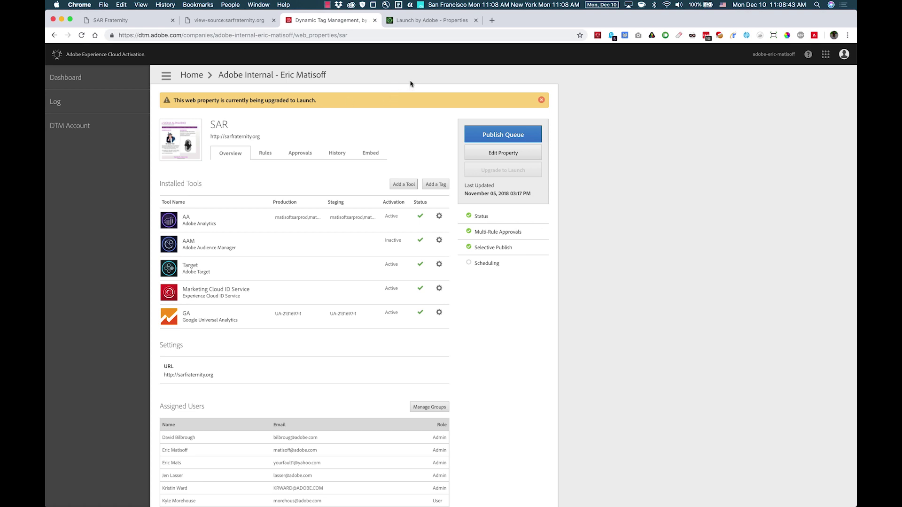
pyautogui.click(415, 20)
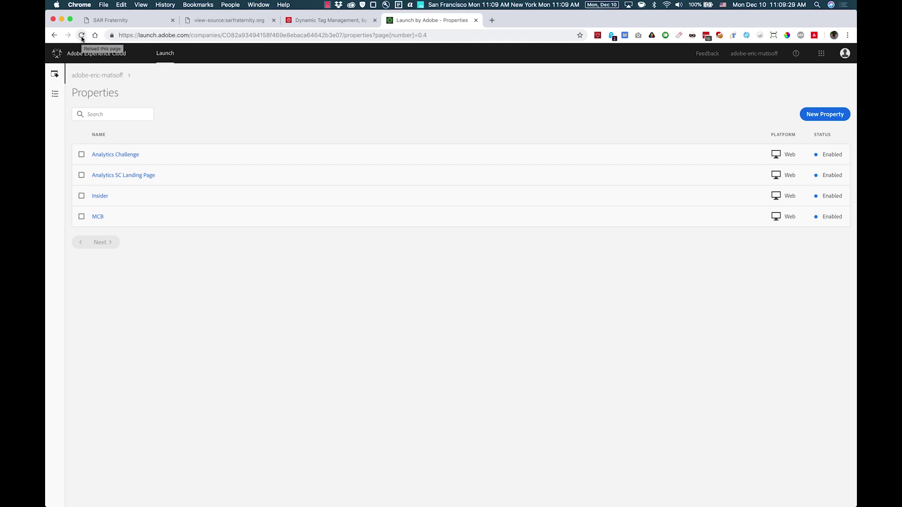
pyautogui.click(82, 36)
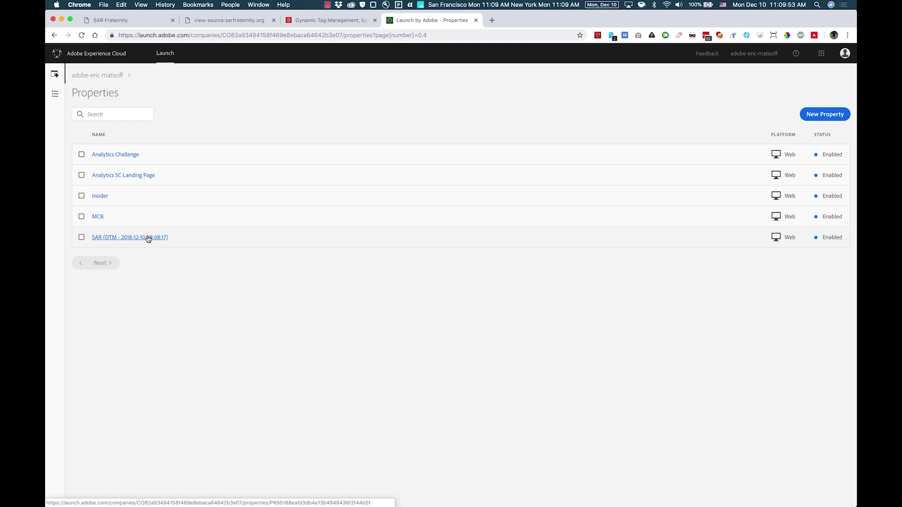
# Step: Open the migrated SAR property and view Rules, Data Elements, Extensions, Adapters, Environments, then Publishing
pyautogui.click(148, 238)
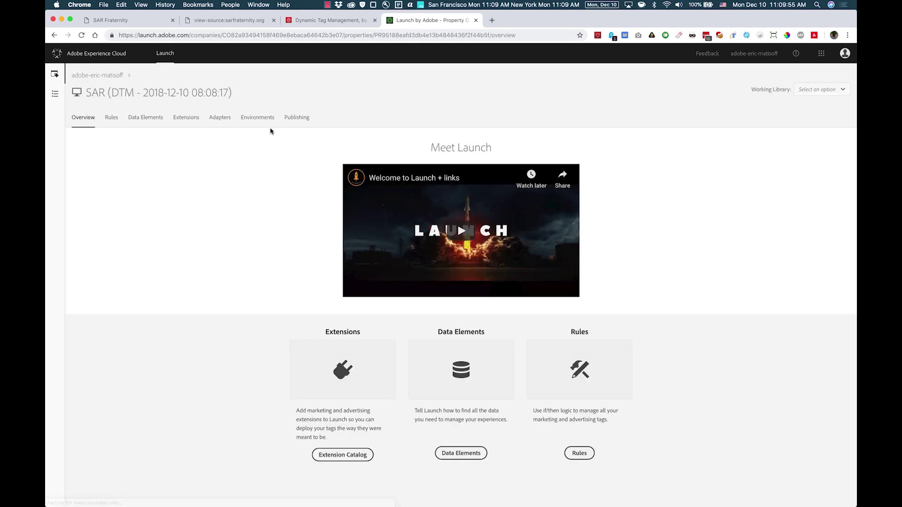
pyautogui.click(112, 120)
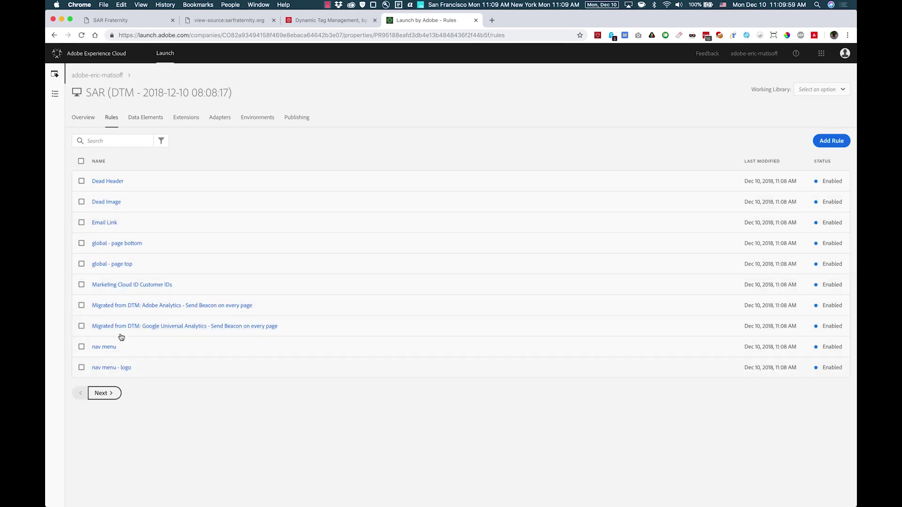
pyautogui.click(144, 122)
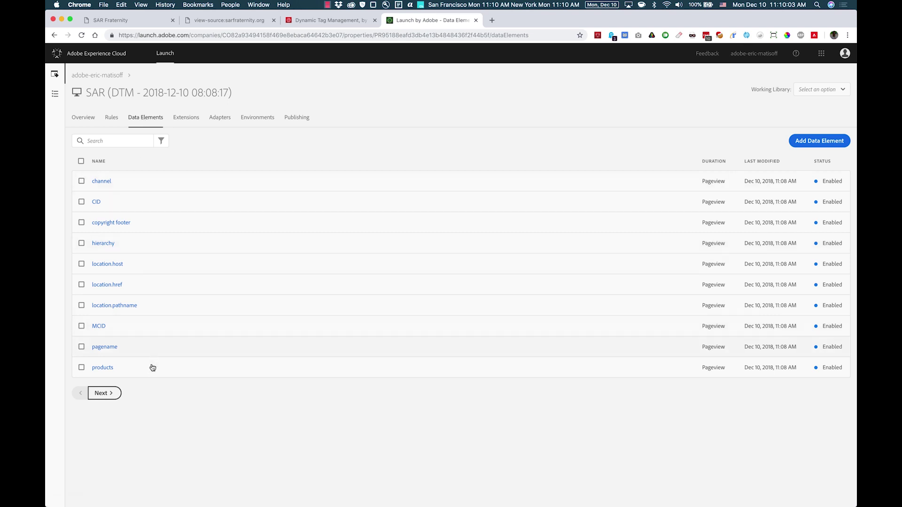
pyautogui.click(187, 121)
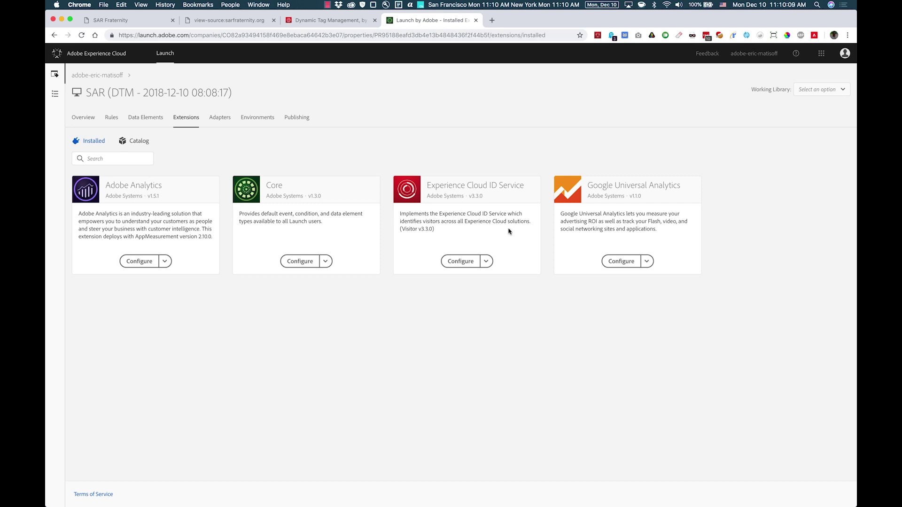
pyautogui.click(227, 126)
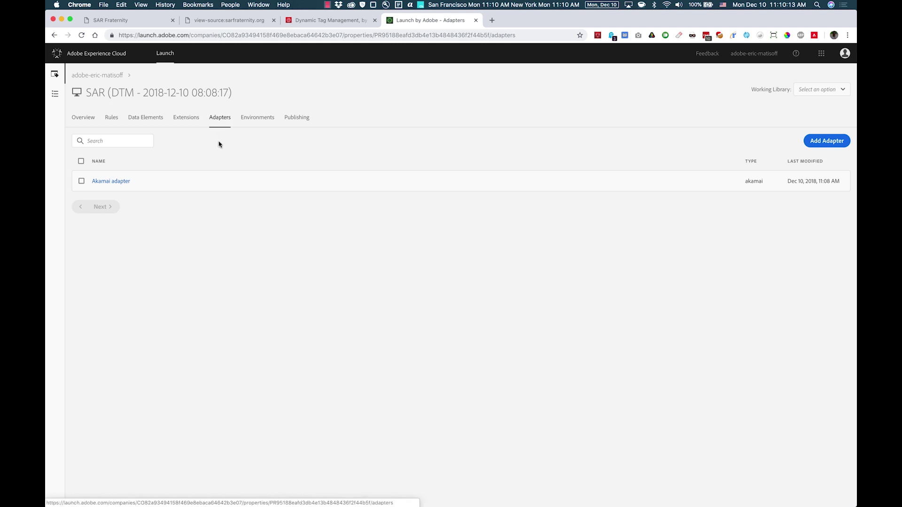
pyautogui.click(256, 117)
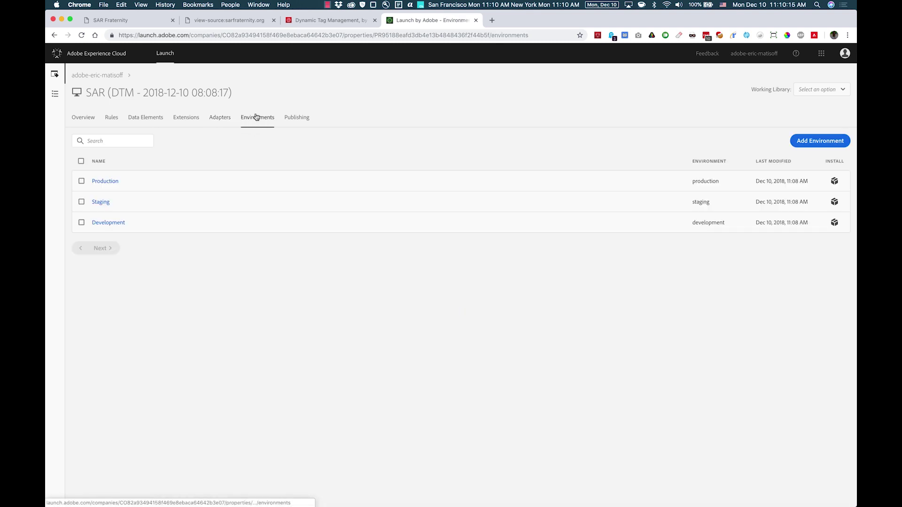
pyautogui.click(296, 118)
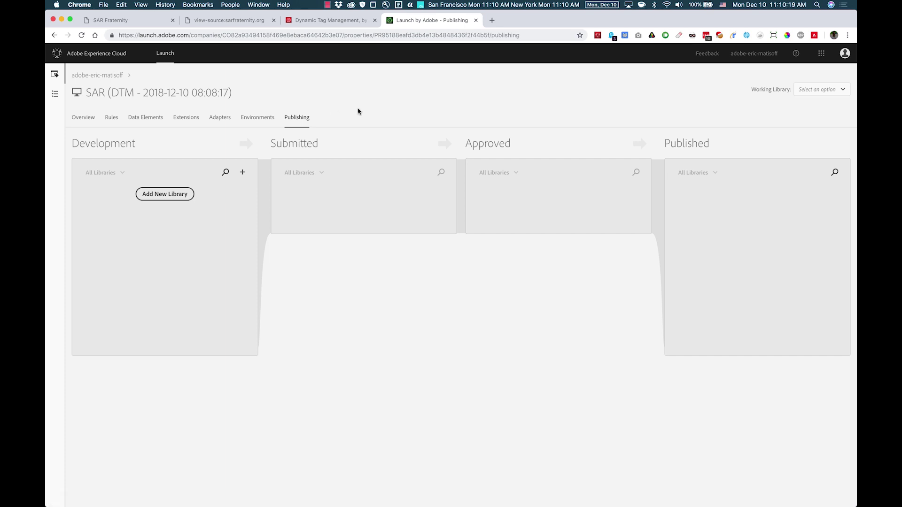
# Step: From DTM's completed-upgrade banner, open the property in Launch and go to its Overview
pyautogui.hotkey('ctrl', 'shift', 'Tab')
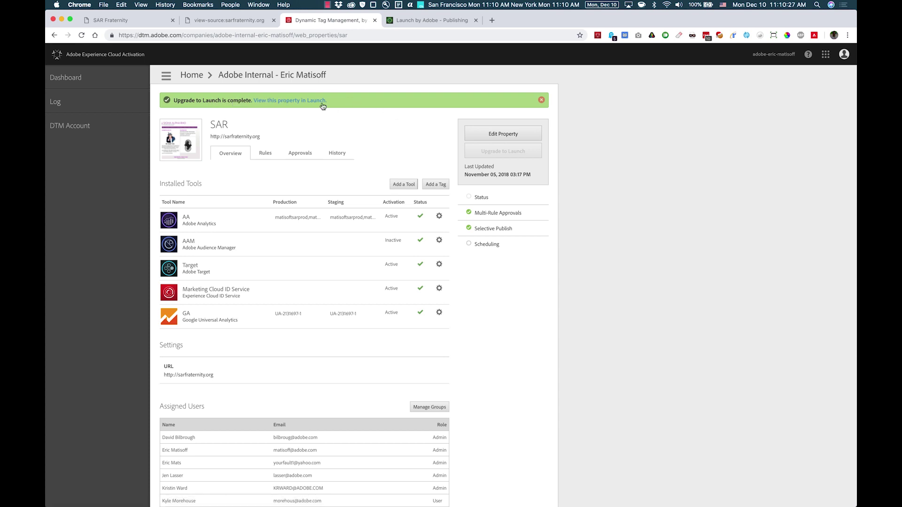
pyautogui.click(306, 101)
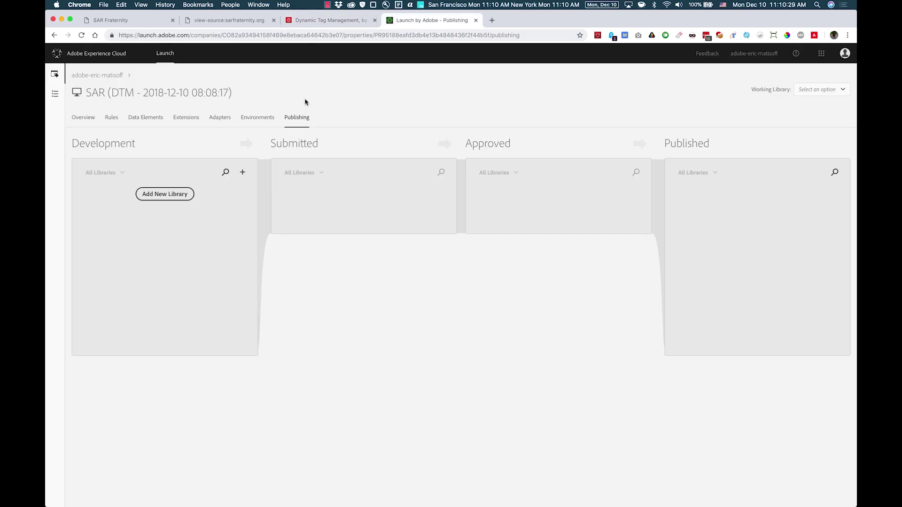
pyautogui.click(83, 116)
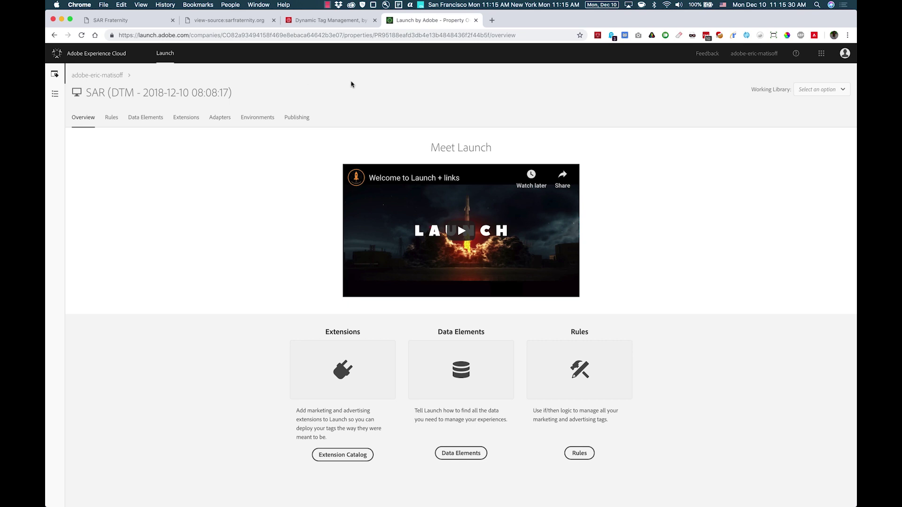
# Step: Reload sarfraternity.org and verify in Launch Switch that it still runs DTM with Debug and Staging on
pyautogui.press('super+1')
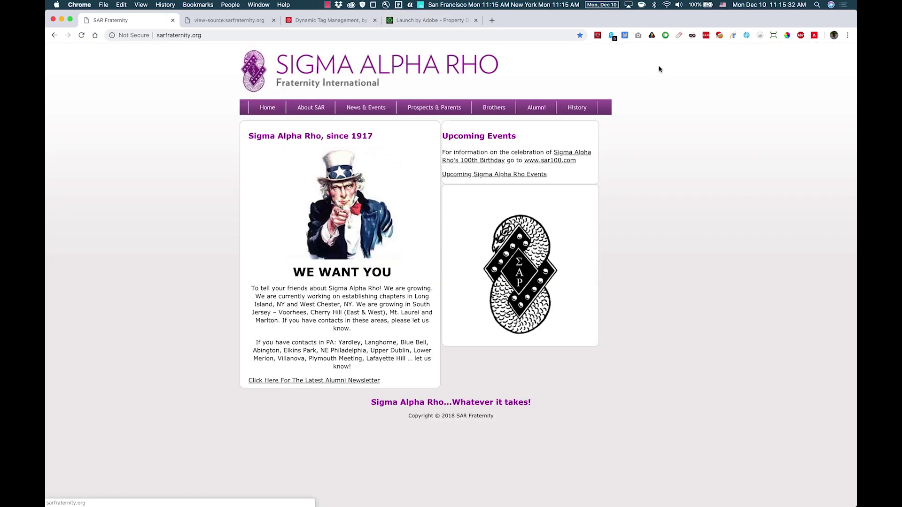
pyautogui.press('super+r')
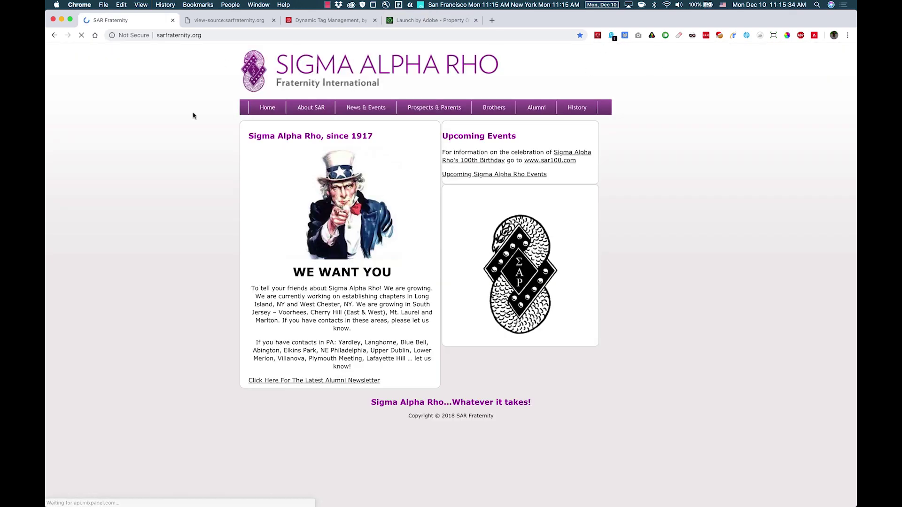
pyautogui.click(652, 35)
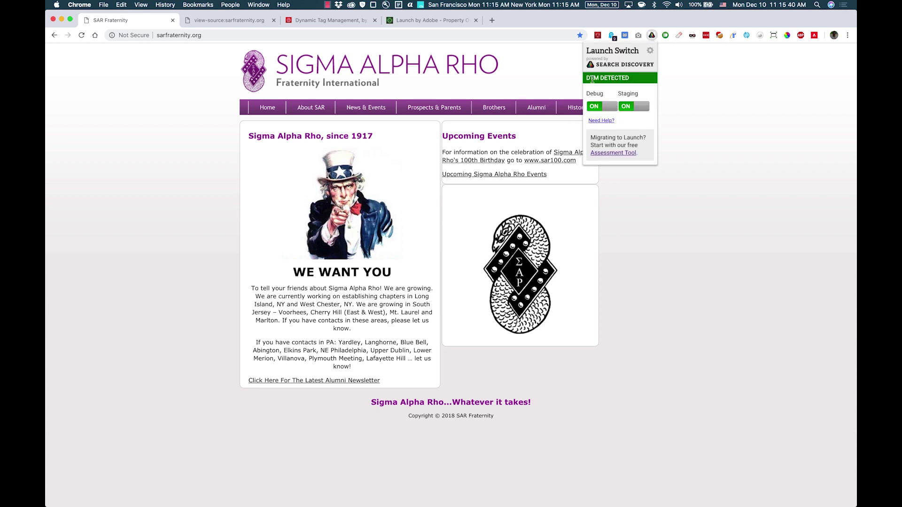
pyautogui.click(672, 90)
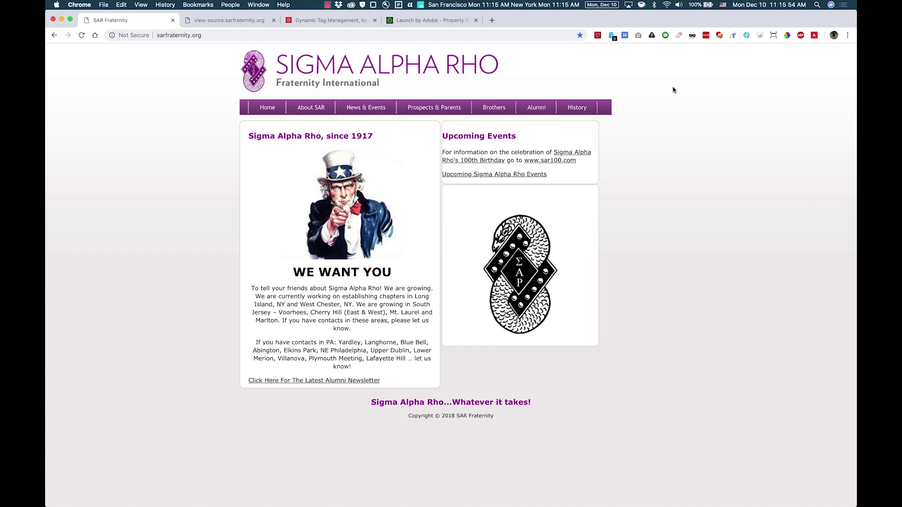
pyautogui.press('super+4')
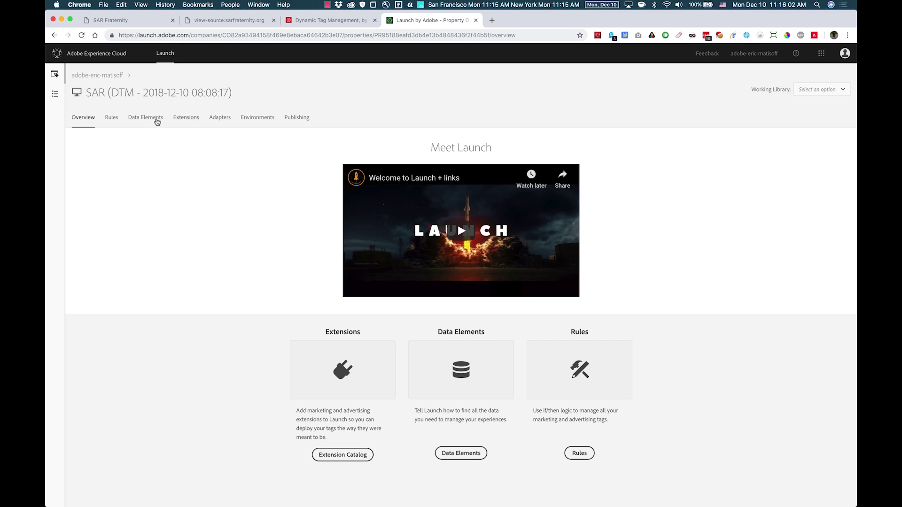
# Step: Review the Adobe Analytics custom tracker code and global report suite, then Save & Build the 'migration from DTM' library
pyautogui.click(111, 118)
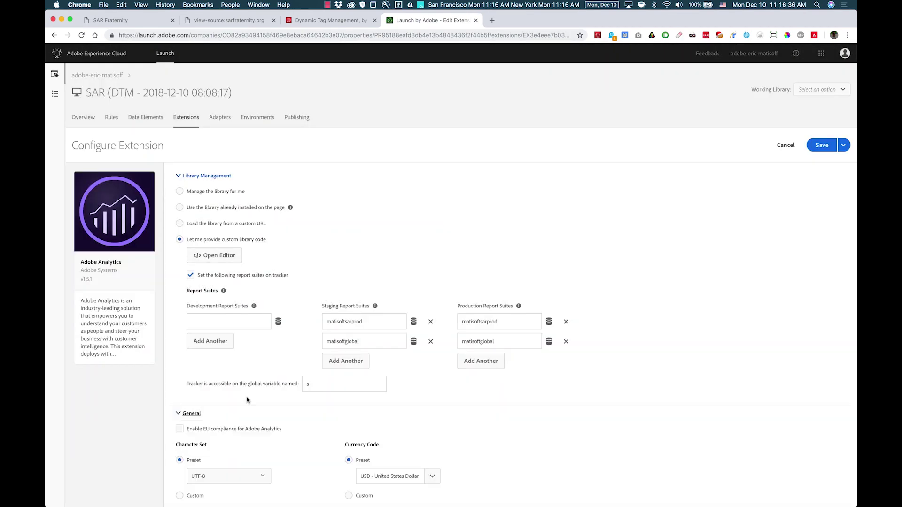
pyautogui.scroll(-15, 469, 329)
pyautogui.click(202, 437)
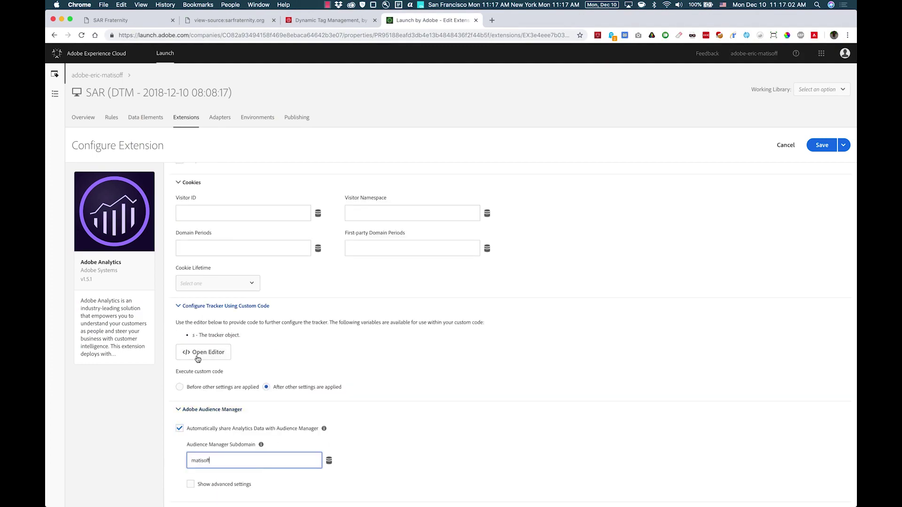
pyautogui.click(202, 353)
pyautogui.moveTo(93, 231); pyautogui.dragTo(103, 277)
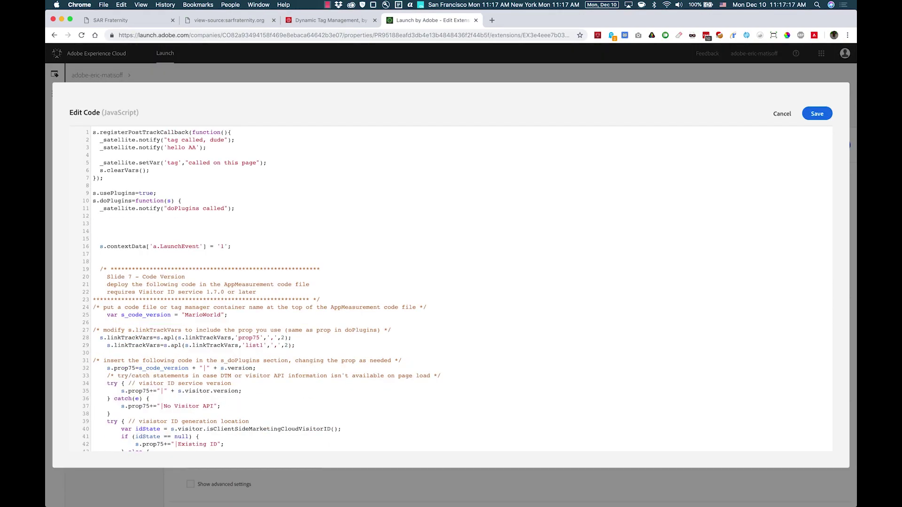
pyautogui.doubleClick(342, 239)
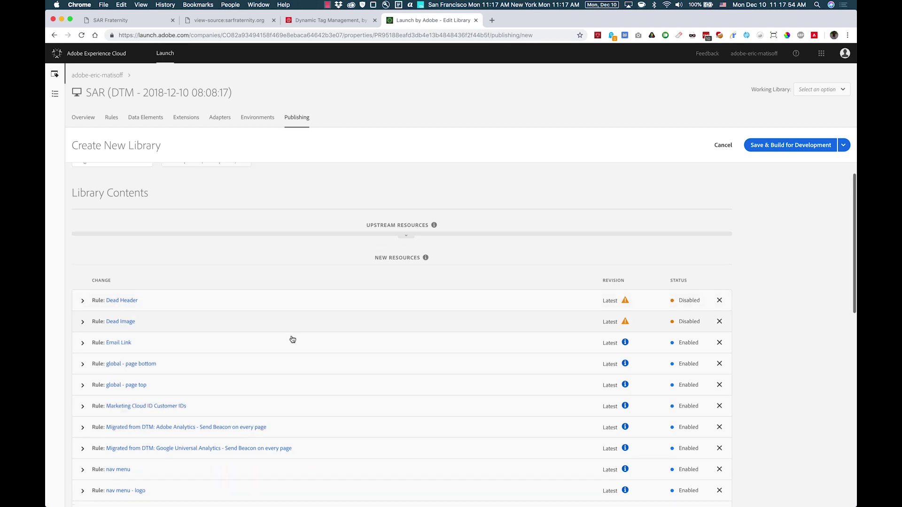
pyautogui.scroll(-10, 292, 338)
pyautogui.click(765, 146)
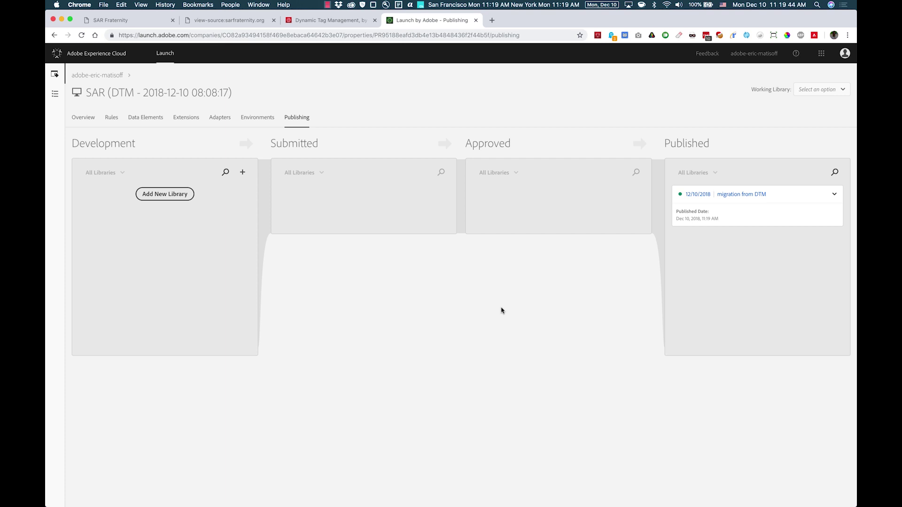
# Step: Reload sarfraternity.org and verify in Launch Switch that Launch runs with Production (DTM Linked) selected
pyautogui.press('super+1')
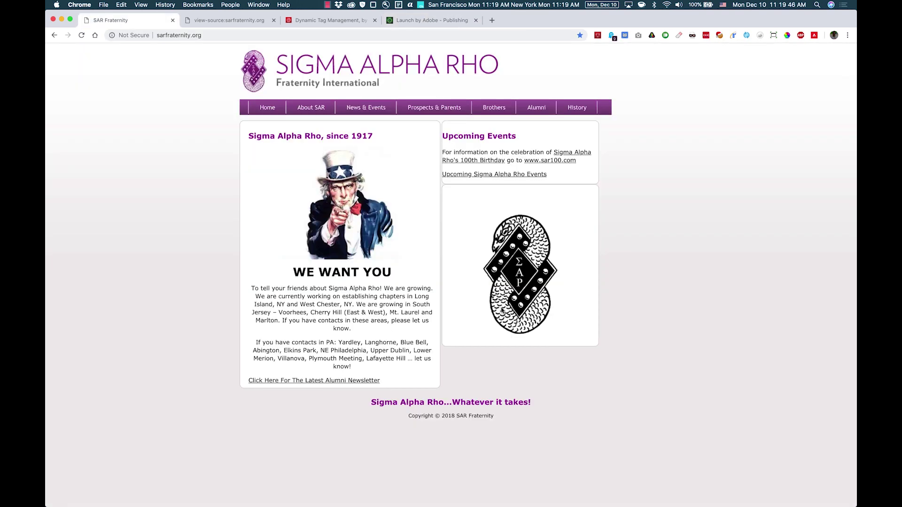
pyautogui.press('super+r')
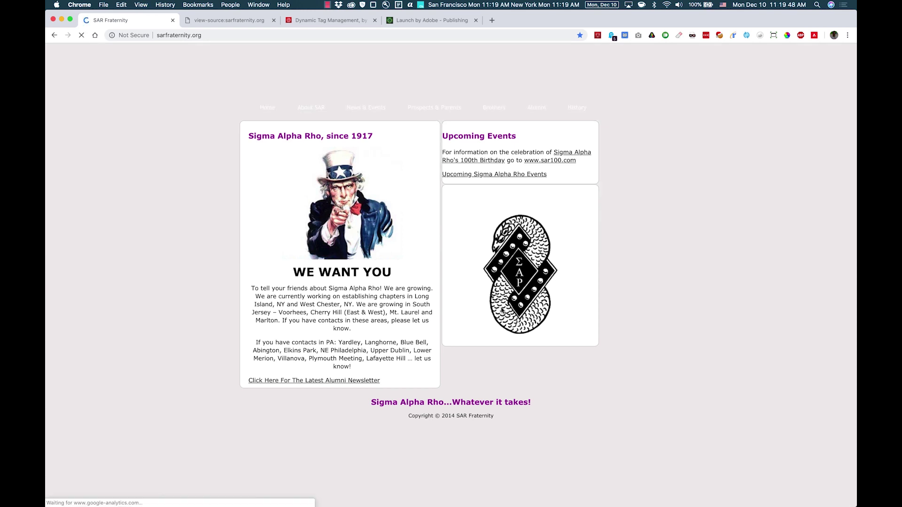
pyautogui.click(652, 36)
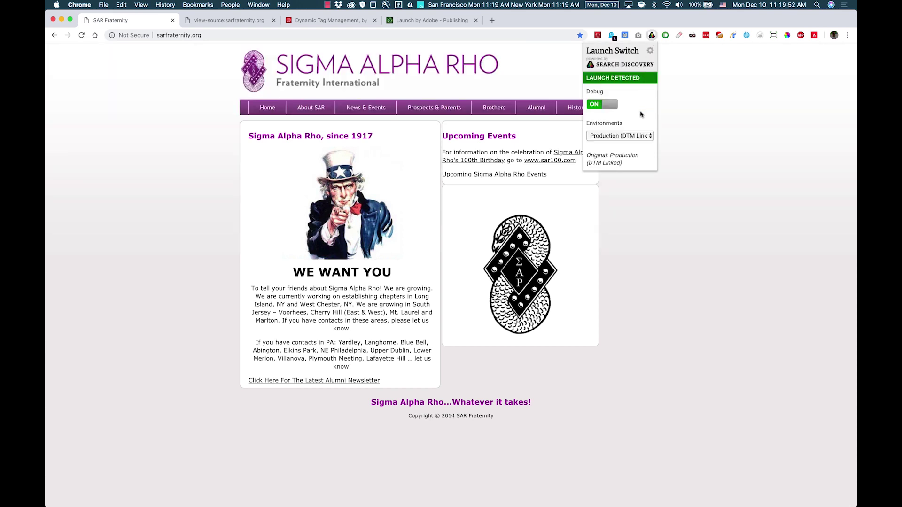
pyautogui.click(624, 138)
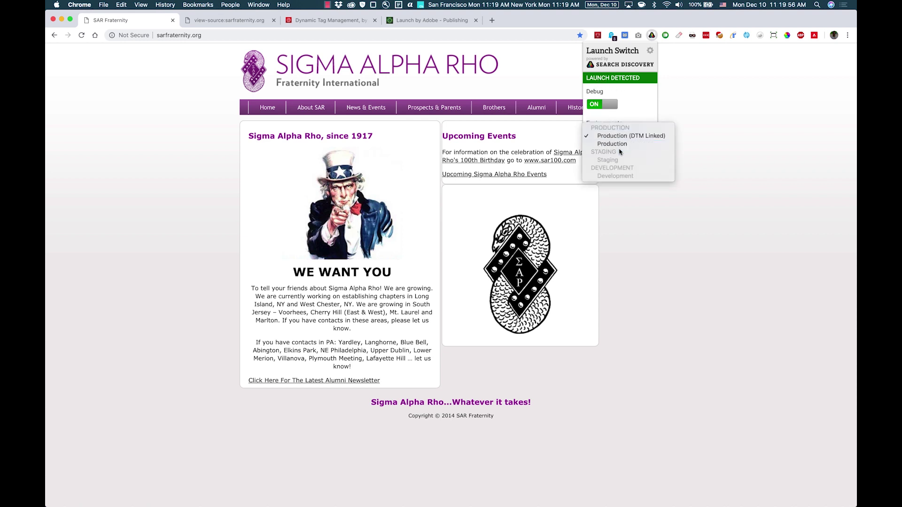
pyautogui.click(638, 117)
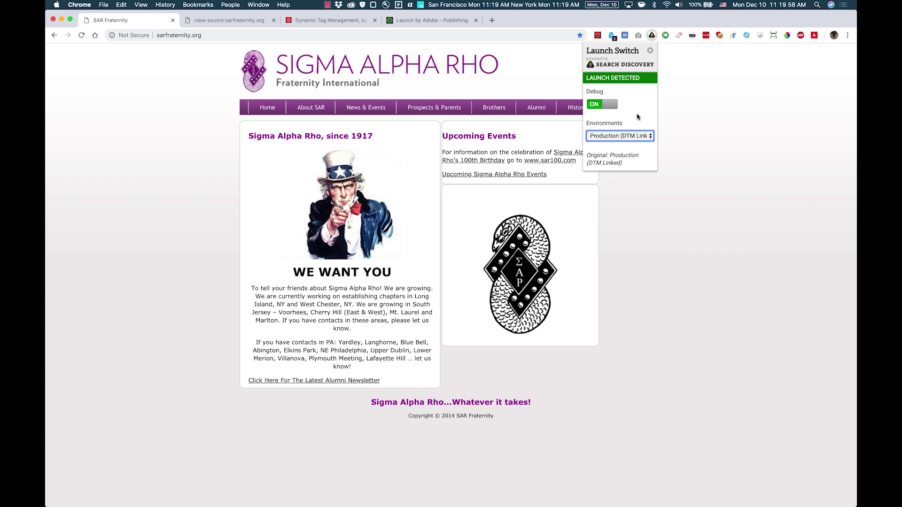
pyautogui.click(683, 134)
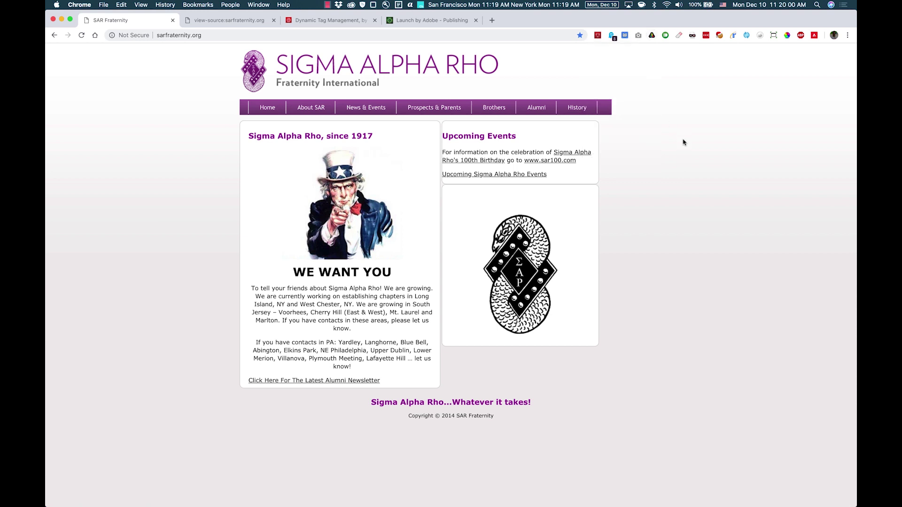